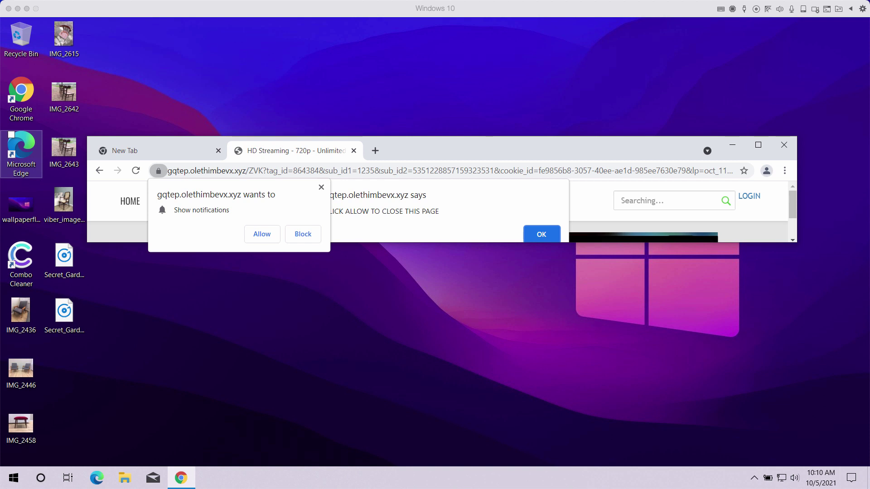
Dismiss the notification prompt, replace the spam page with a blank New Tab, and stretch the window to full height.
{"action": "left_click", "coordinate": [259, 235]}
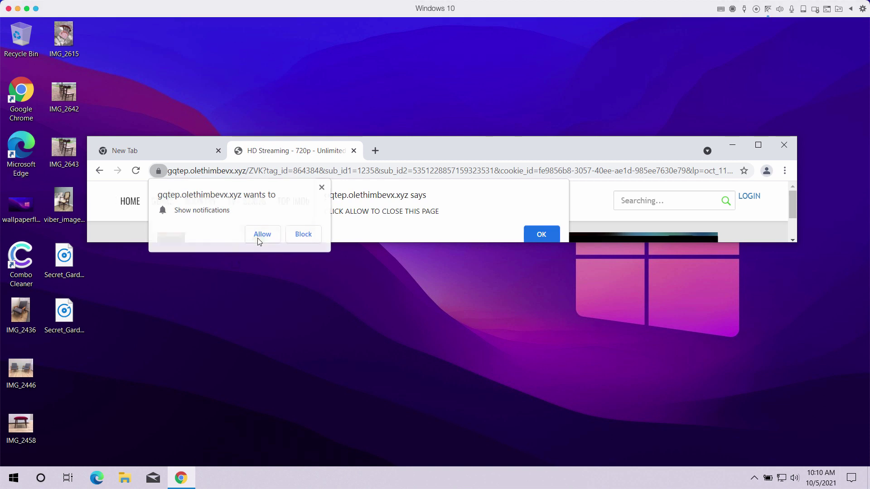
{"action": "left_click", "coordinate": [219, 150]}
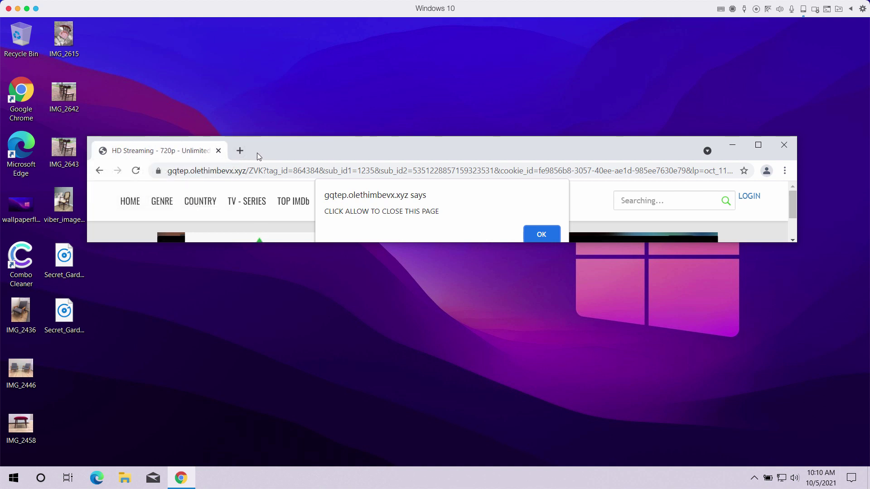
{"action": "left_click", "coordinate": [240, 151]}
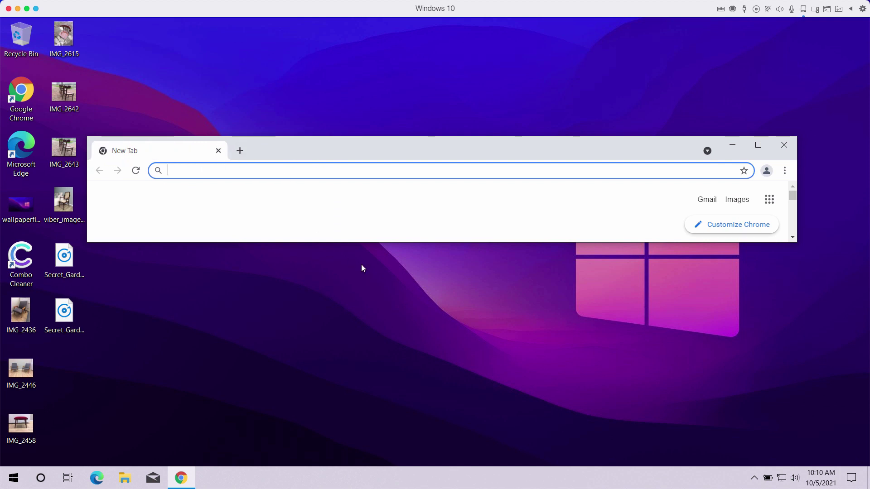
{"action": "left_click_drag", "start_coordinate": [369, 245], "coordinate": [367, 462]}
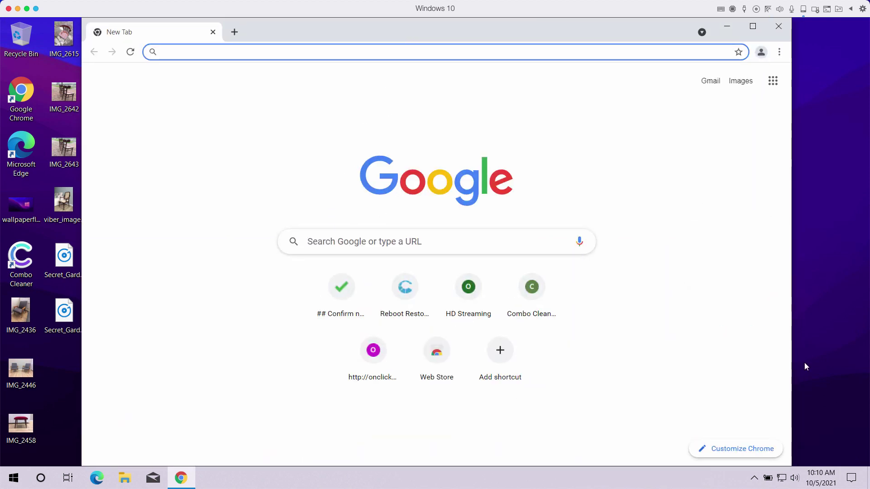
{"action": "left_click_drag", "start_coordinate": [355, 27], "coordinate": [343, 29]}
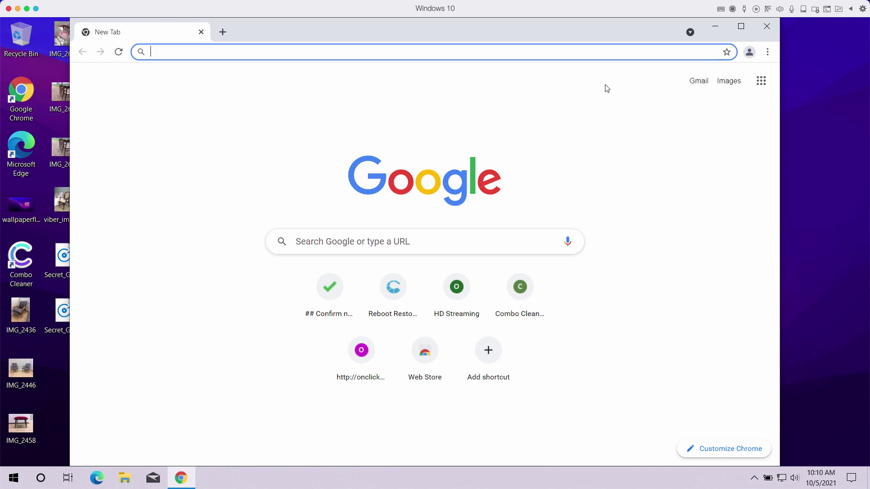
Go to Settings > Privacy and security > Site Settings > Notifications and view the allowed sites list.
{"action": "left_click", "coordinate": [770, 54]}
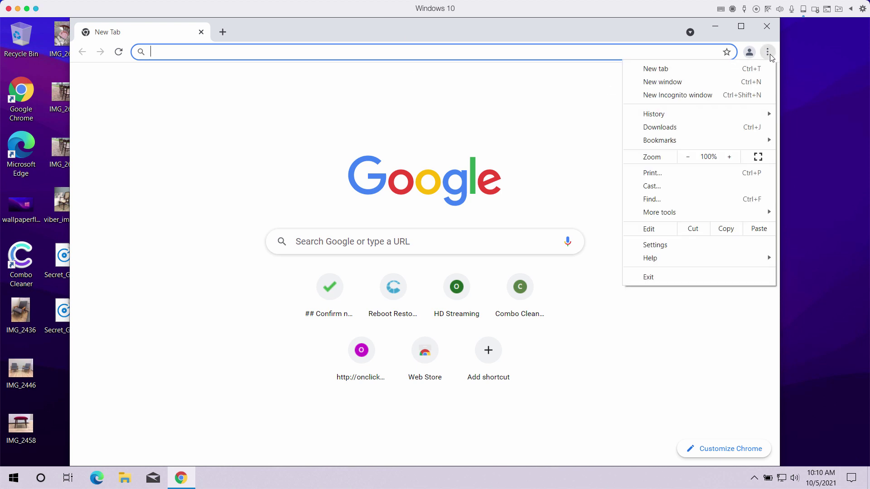
{"action": "left_click", "coordinate": [673, 245]}
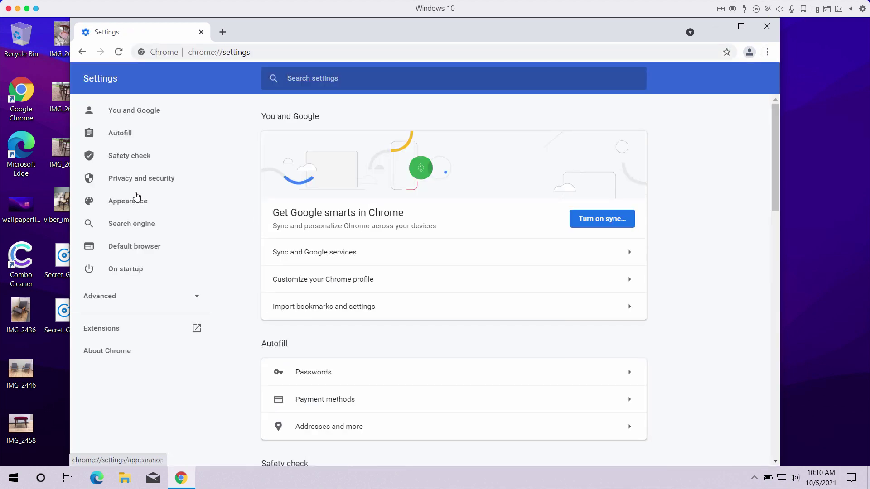
{"action": "left_click", "coordinate": [149, 179]}
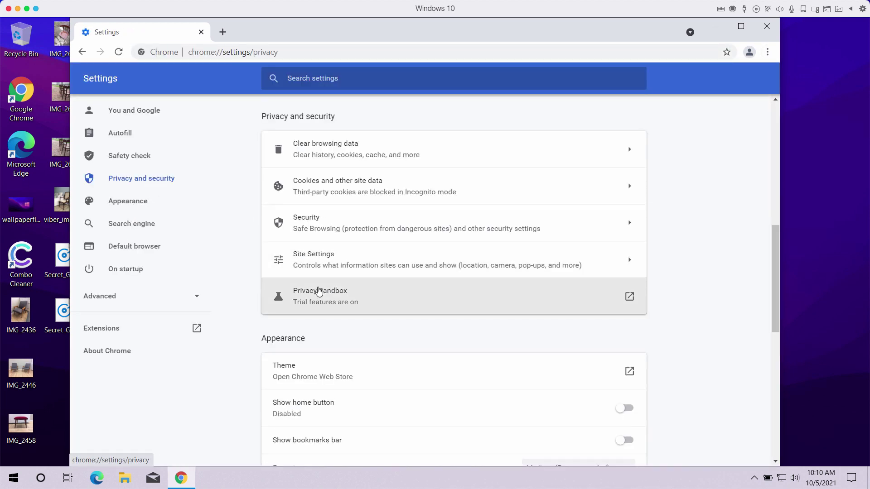
{"action": "left_click", "coordinate": [307, 257]}
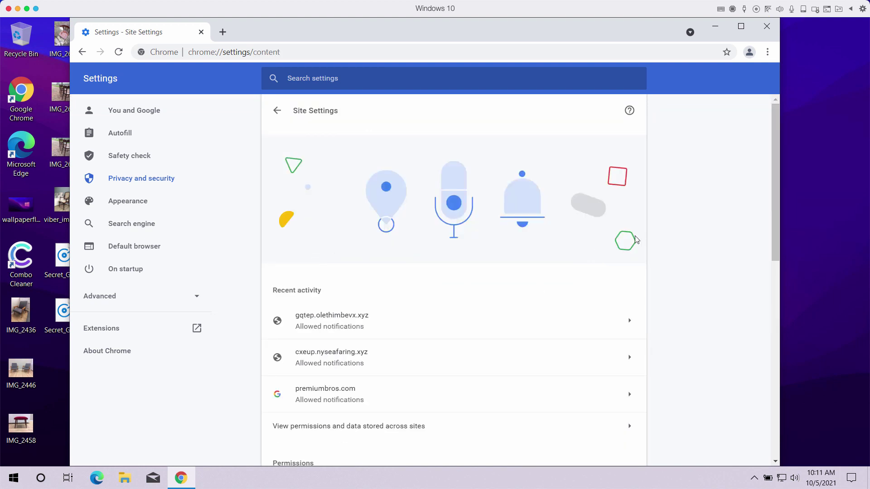
{"action": "scroll", "coordinate": [453, 317], "scroll_direction": "down", "scroll_amount": 3}
{"action": "scroll", "coordinate": [347, 348], "scroll_direction": "down", "scroll_amount": 6}
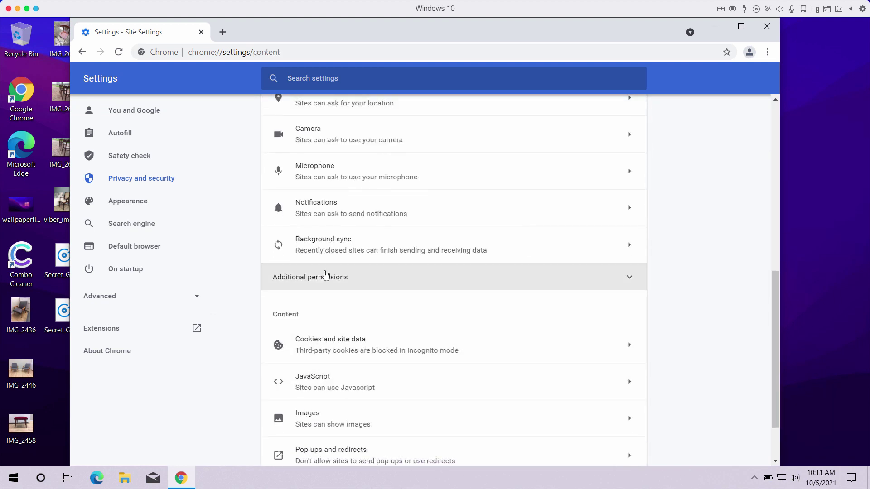
{"action": "left_click", "coordinate": [335, 219]}
{"action": "scroll", "coordinate": [390, 297], "scroll_direction": "down", "scroll_amount": 6}
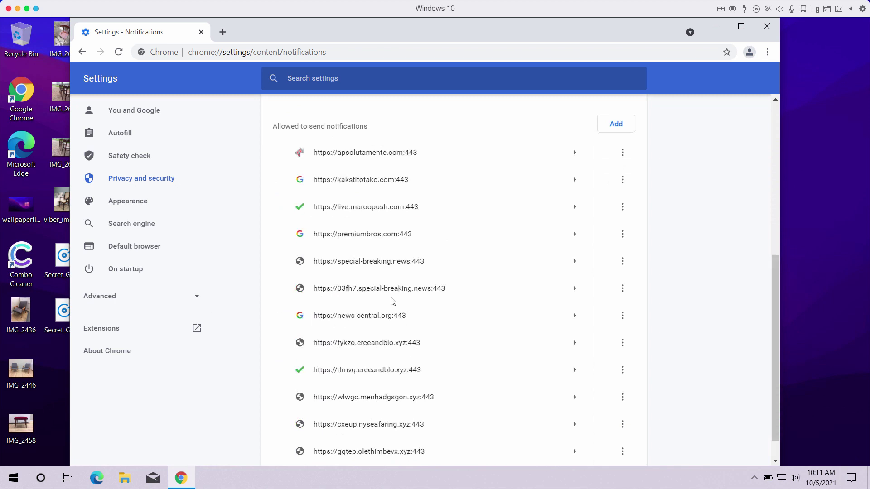
{"action": "scroll", "coordinate": [376, 306], "scroll_direction": "up", "scroll_amount": 1}
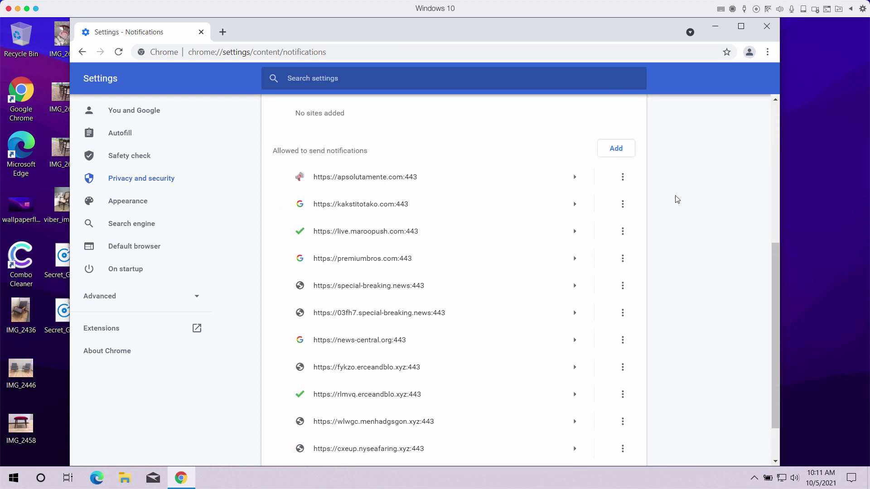
{"action": "left_click_drag", "start_coordinate": [773, 261], "coordinate": [765, 297]}
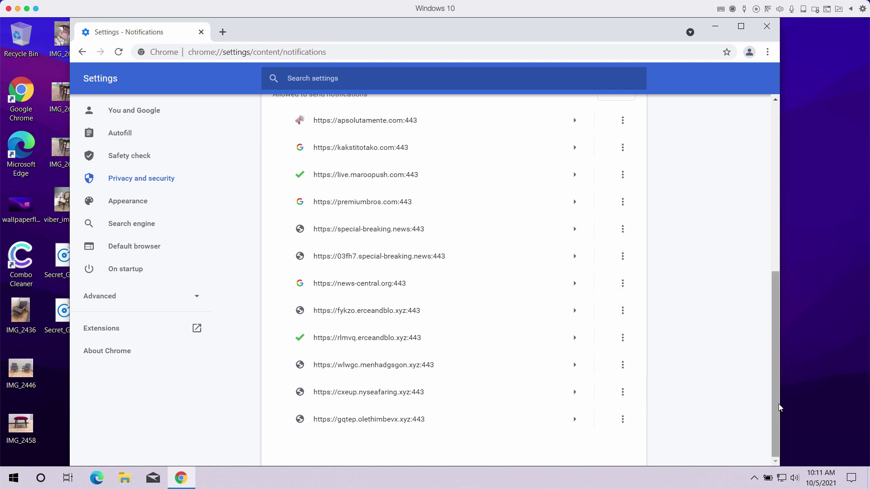
{"action": "left_click_drag", "start_coordinate": [776, 384], "coordinate": [774, 407]}
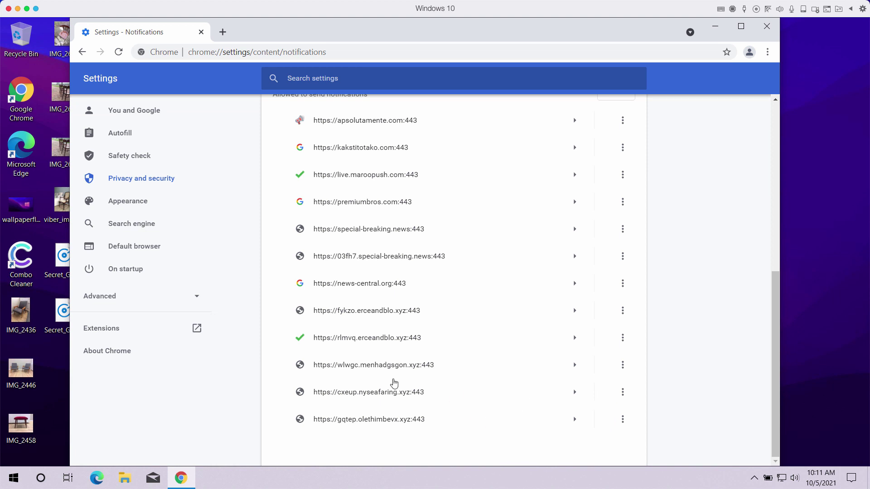
Remove gqtep.olethimbevx.xyz, apsolutamente.com, kakstitotako.com, live.maroopush.com and premiumbros.com from allowed notifications.
{"action": "left_click", "coordinate": [622, 426]}
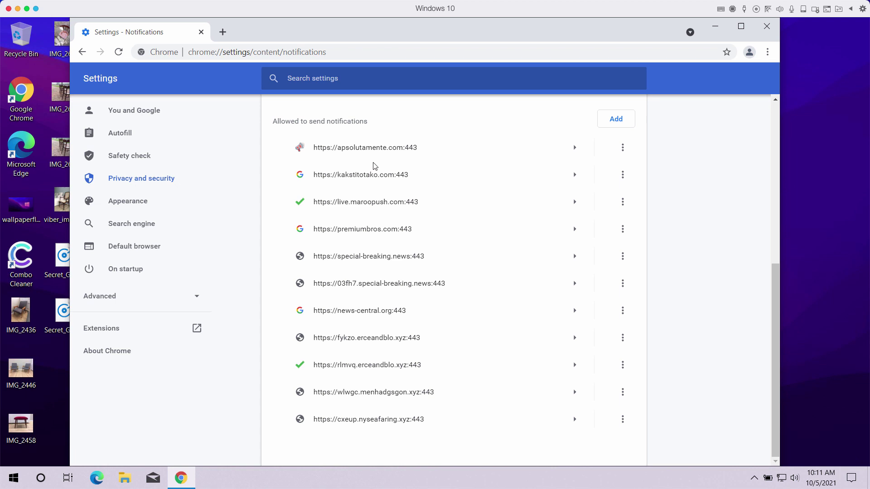
{"action": "left_click", "coordinate": [622, 148]}
{"action": "left_click", "coordinate": [610, 192]}
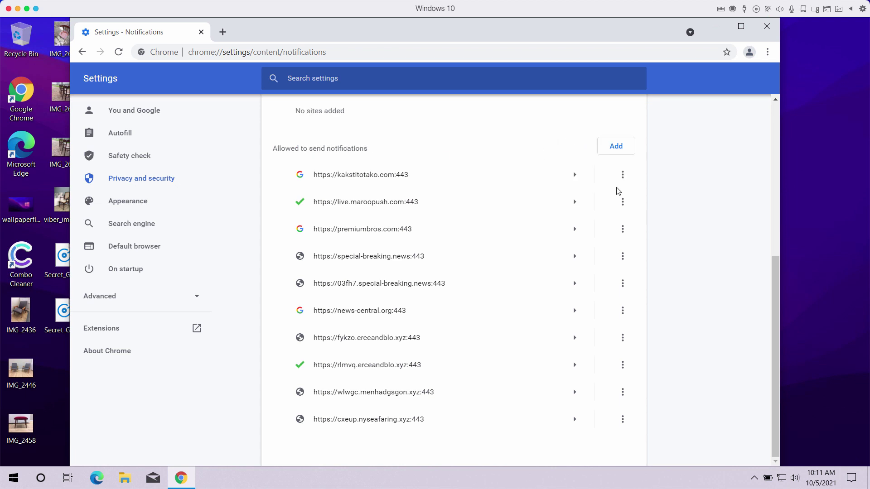
{"action": "left_click", "coordinate": [622, 174]}
{"action": "left_click", "coordinate": [620, 219]}
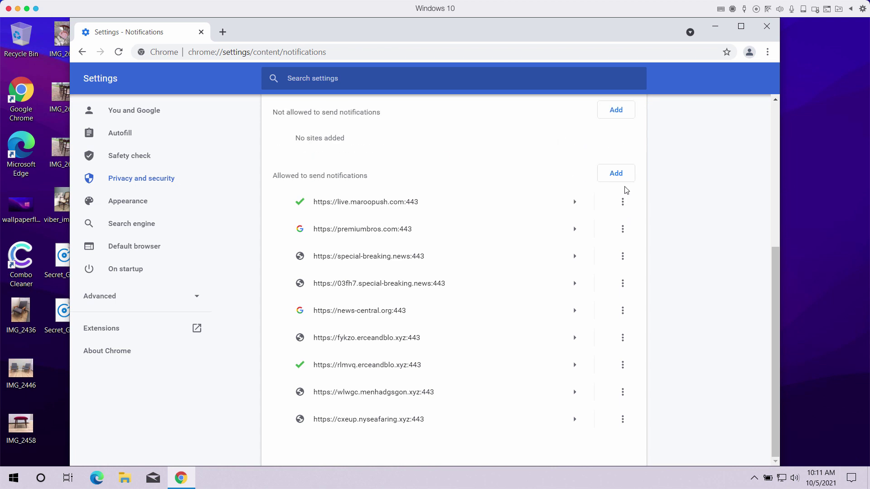
{"action": "left_click", "coordinate": [623, 202]}
{"action": "left_click", "coordinate": [614, 239]}
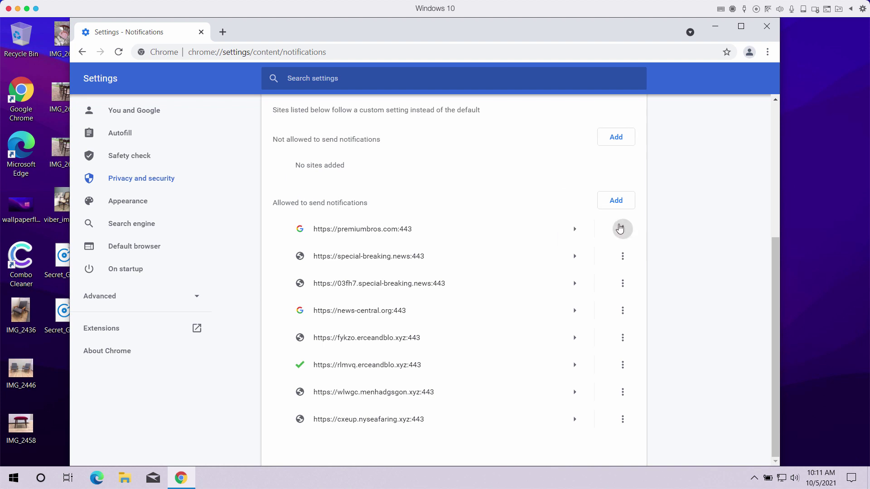
{"action": "left_click", "coordinate": [622, 229]}
{"action": "left_click", "coordinate": [609, 270]}
Remove both special-breaking.news sites, news-central.org and the remaining .xyz sites, emptying the allowed list.
{"action": "left_click", "coordinate": [623, 256]}
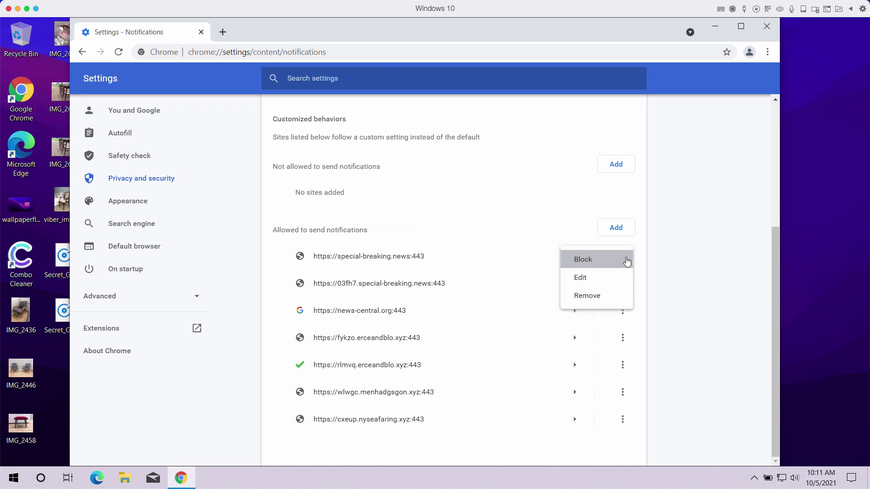
{"action": "left_click", "coordinate": [605, 295]}
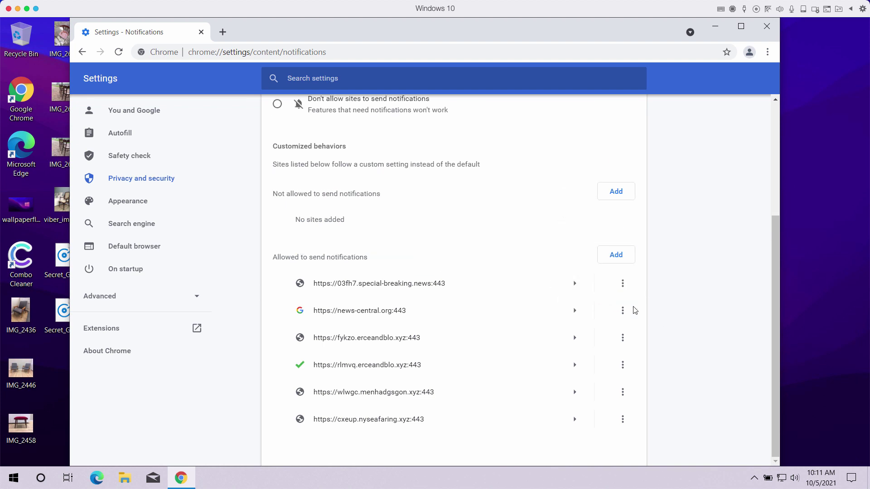
{"action": "left_click", "coordinate": [622, 283]}
{"action": "left_click", "coordinate": [607, 319]}
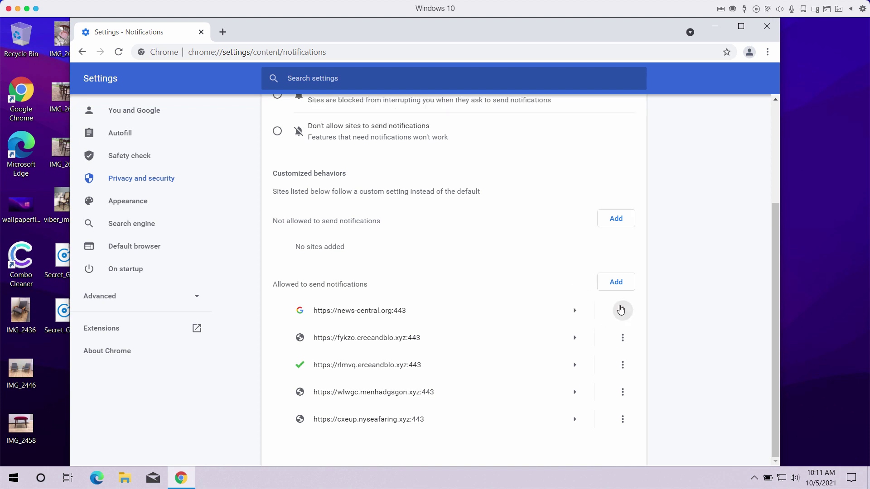
{"action": "left_click", "coordinate": [622, 310]}
{"action": "left_click", "coordinate": [607, 350]}
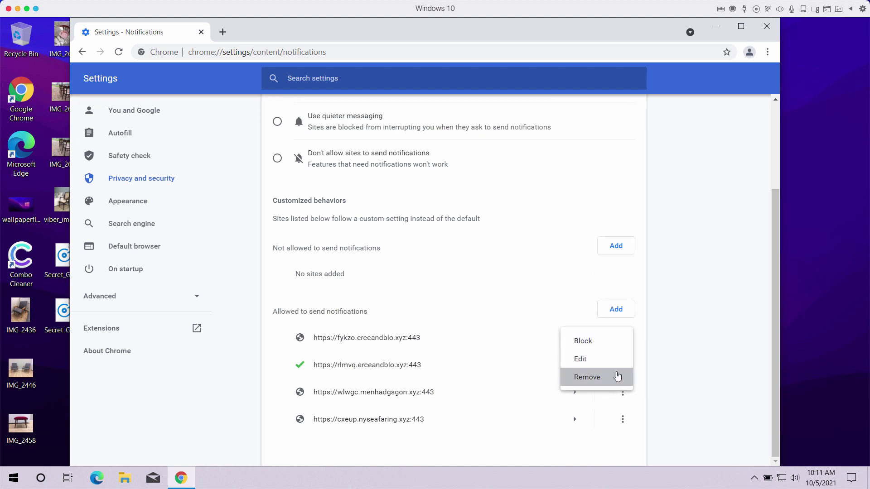
{"action": "left_click", "coordinate": [618, 377]}
{"action": "left_click", "coordinate": [620, 402]}
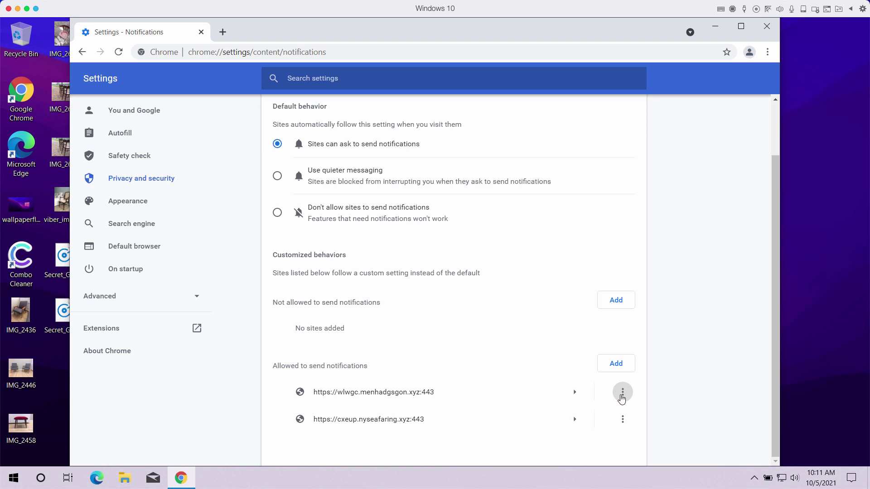
{"action": "left_click", "coordinate": [609, 429]}
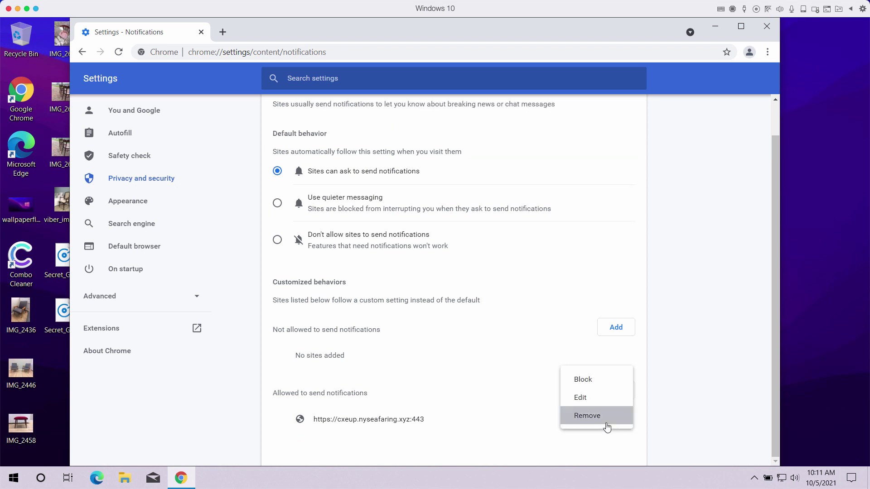
{"action": "left_click", "coordinate": [604, 419]}
{"action": "left_click", "coordinate": [295, 54]}
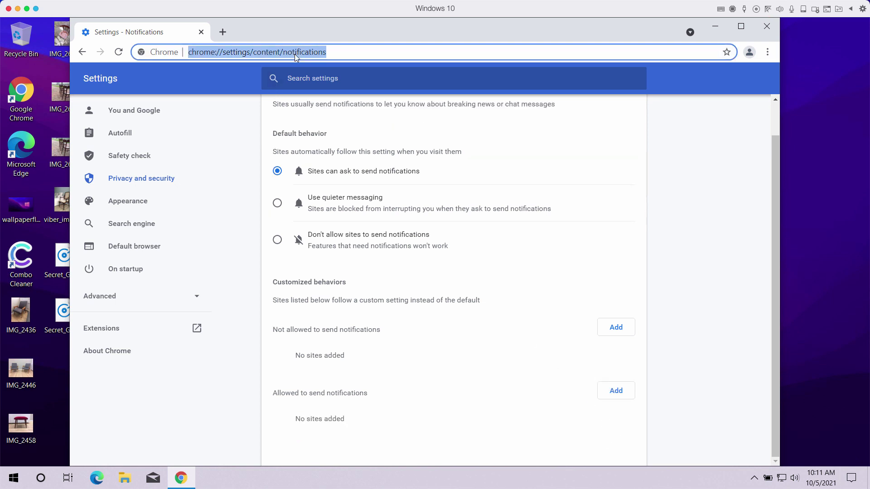
Type 'c' in the address bar to autocomplete and load combocleaner.com.
{"action": "type", "text": "combocleaner.com"}
{"action": "key", "text": "Return"}
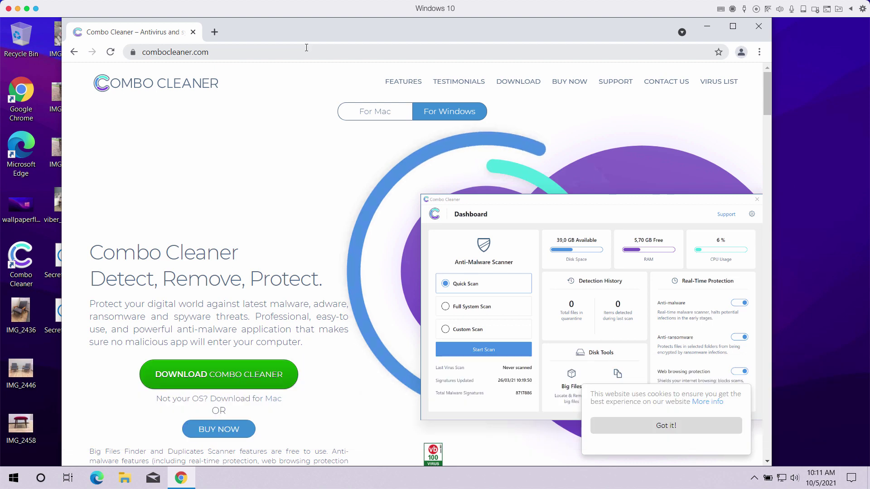
Minimize Chrome and launch Combo Cleaner from its desktop icon.
{"action": "left_click", "coordinate": [707, 26]}
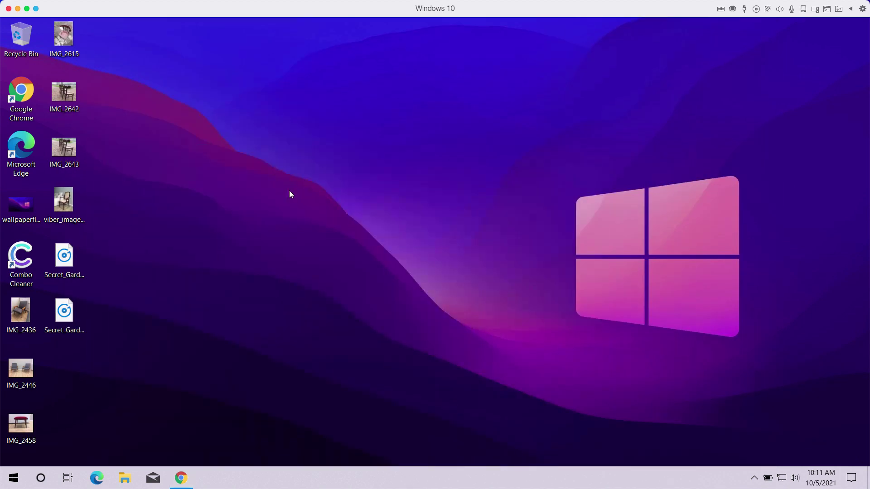
{"action": "double_click", "coordinate": [5, 269]}
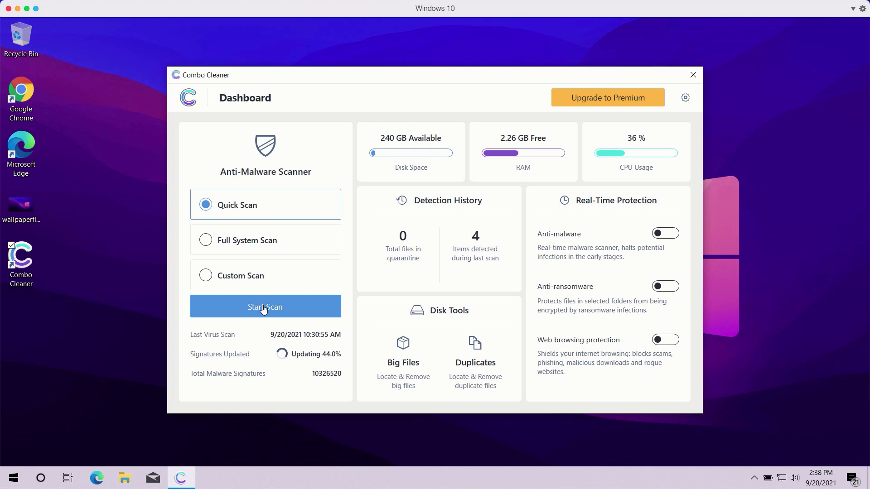
Start the Quick Scan from the Combo Cleaner Dashboard.
{"action": "left_click", "coordinate": [264, 308]}
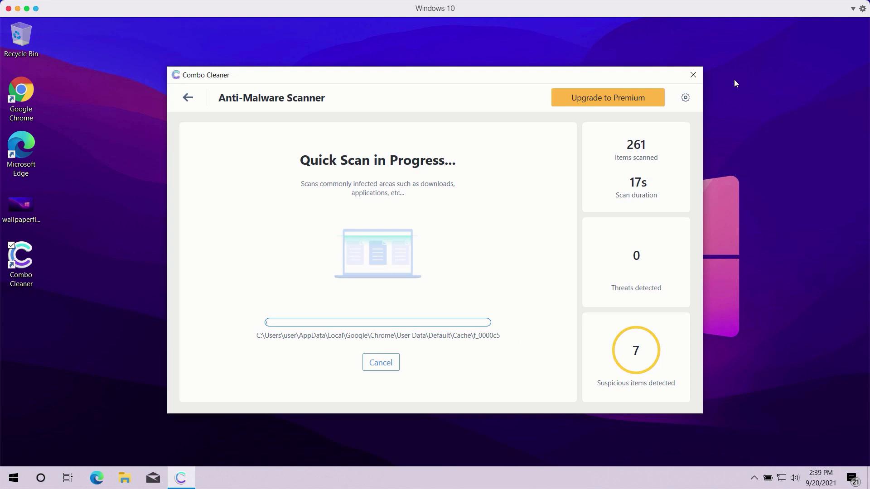
Browse Combo Cleaner's settings, viewing the Anti-Ransomware tab and then returning to General.
{"action": "left_click", "coordinate": [685, 98]}
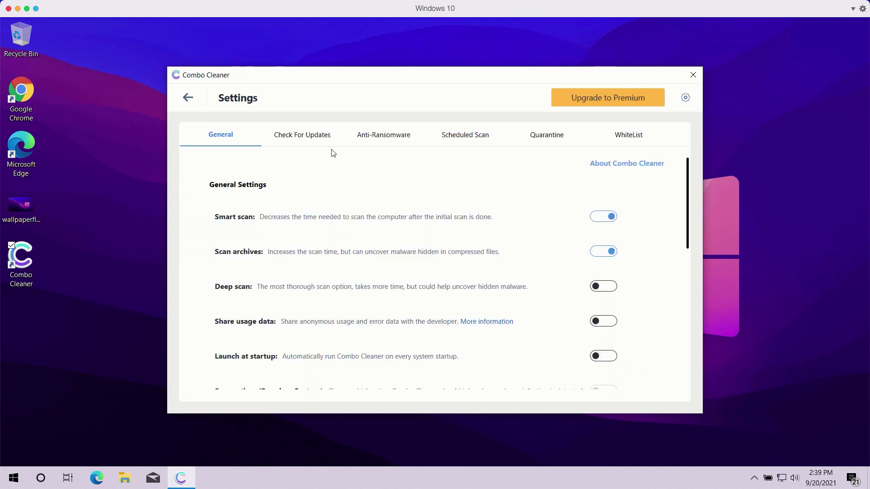
{"action": "left_click", "coordinate": [382, 138]}
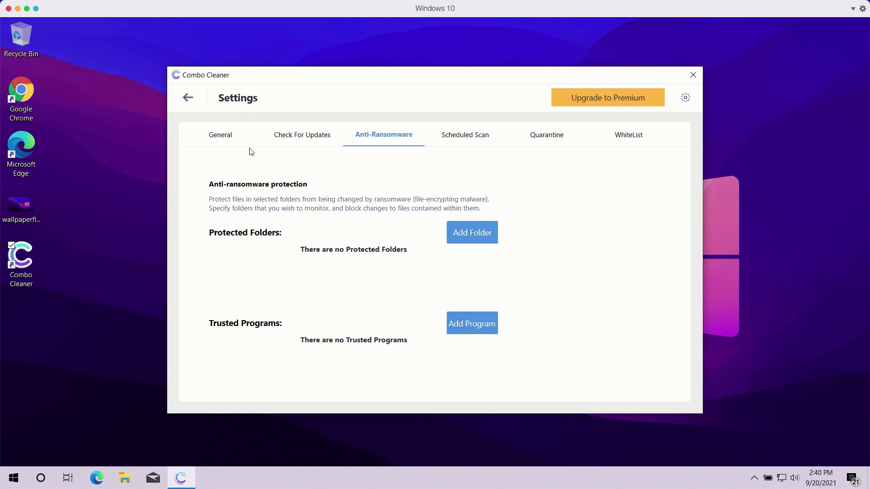
{"action": "left_click", "coordinate": [221, 140]}
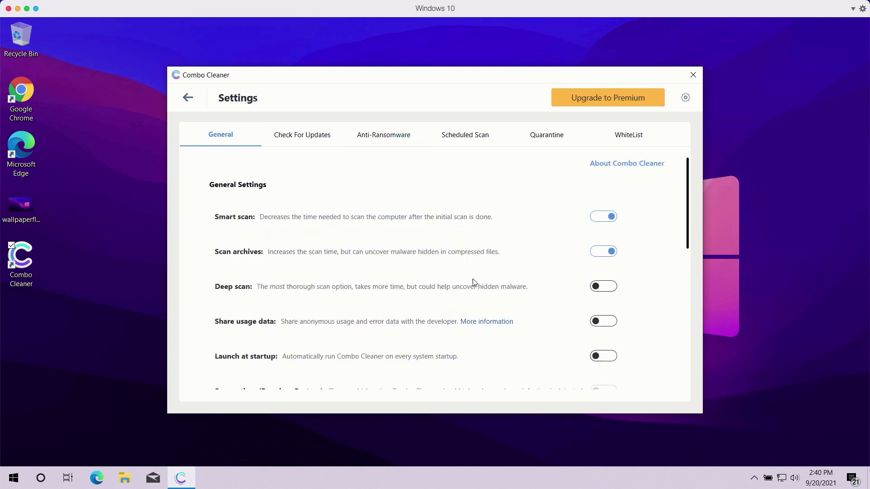
Return to the running Quick Scan and decline the cancellation prompt so it keeps scanning.
{"action": "left_click", "coordinate": [188, 98]}
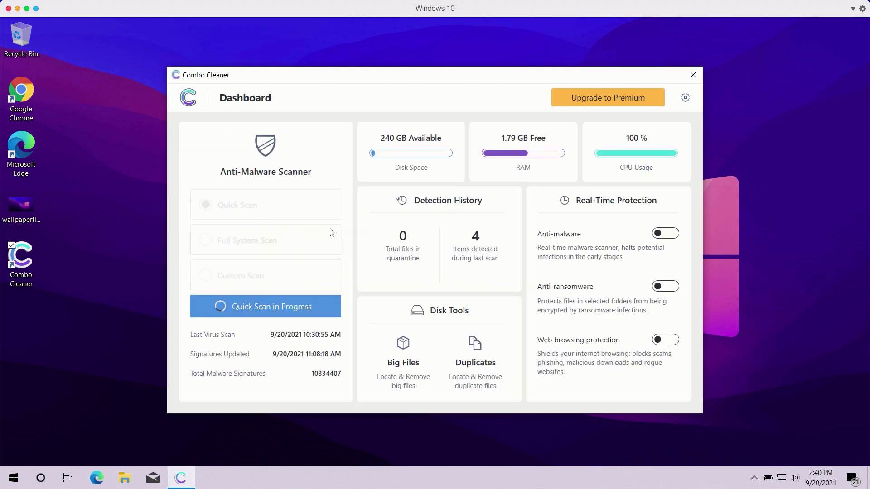
{"action": "left_click", "coordinate": [297, 308]}
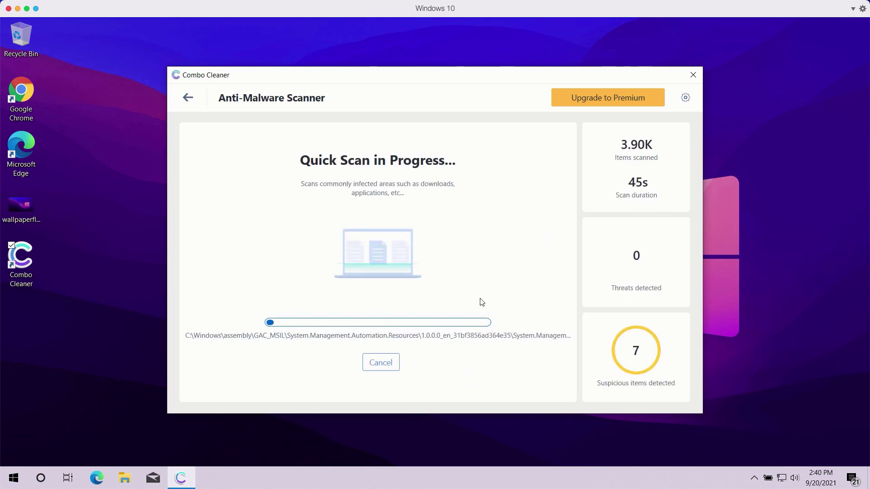
{"action": "left_click", "coordinate": [379, 364]}
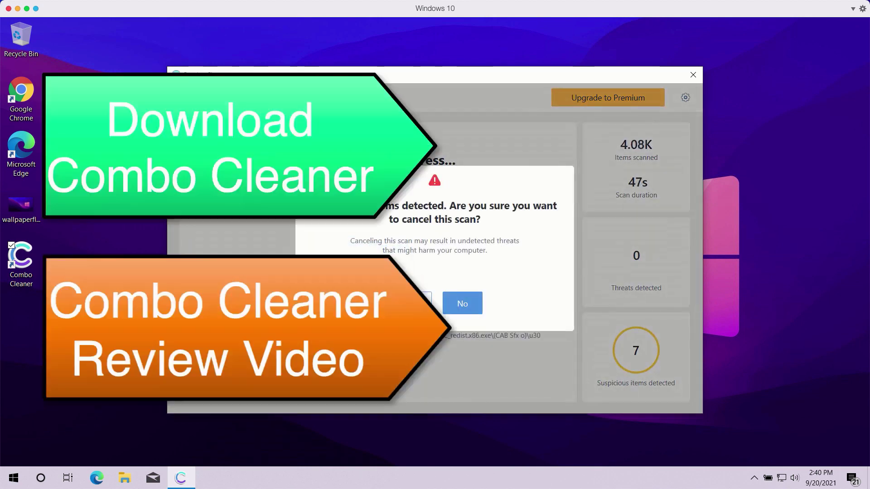
{"action": "left_click", "coordinate": [476, 297]}
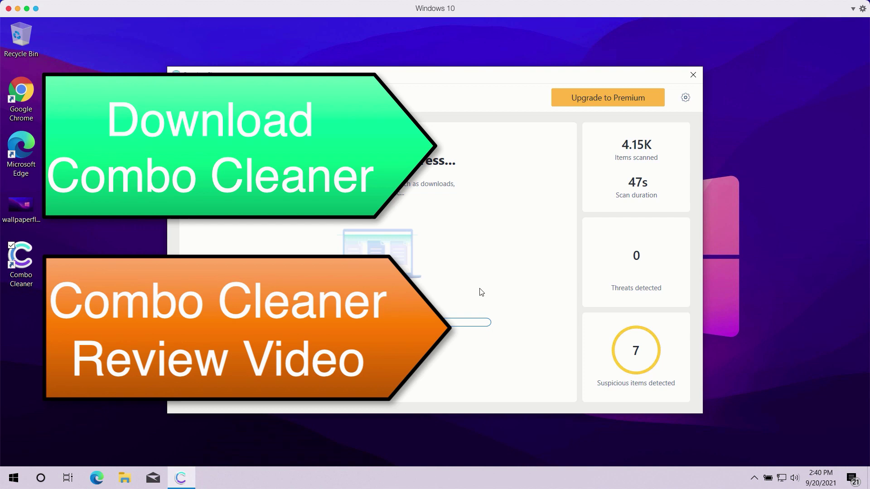